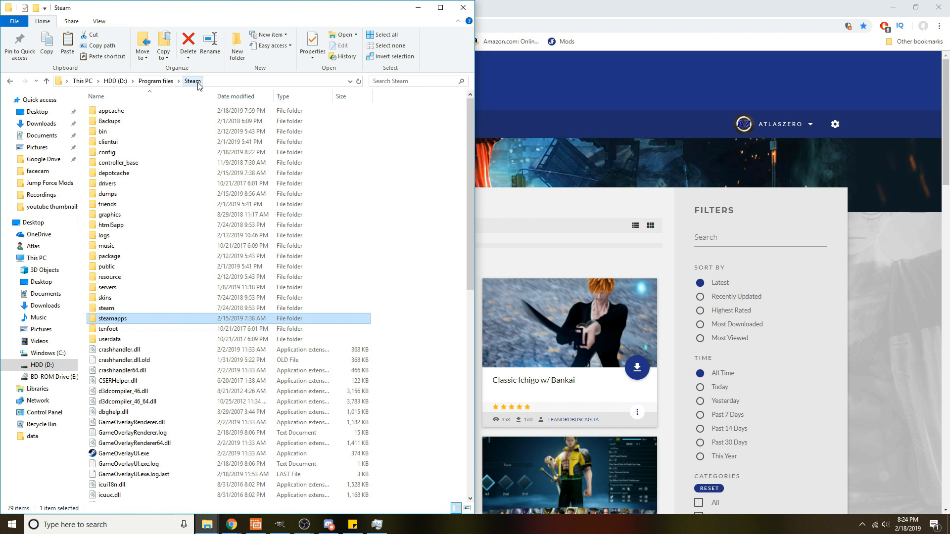
# Navigate steamapps > common > JUMP FORCE > EasyAntiCheat to reach the anti-cheat folder
pyautogui.doubleClick(157, 321)
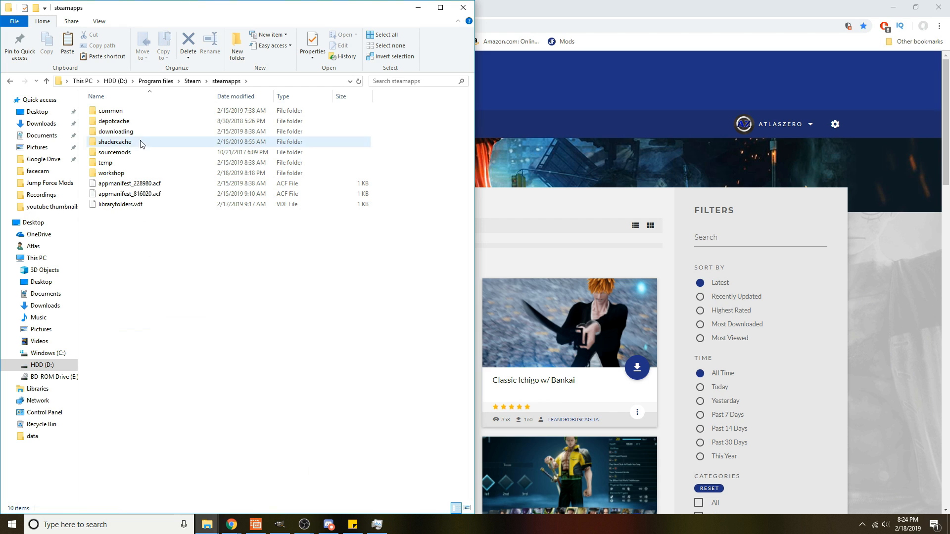
pyautogui.doubleClick(150, 112)
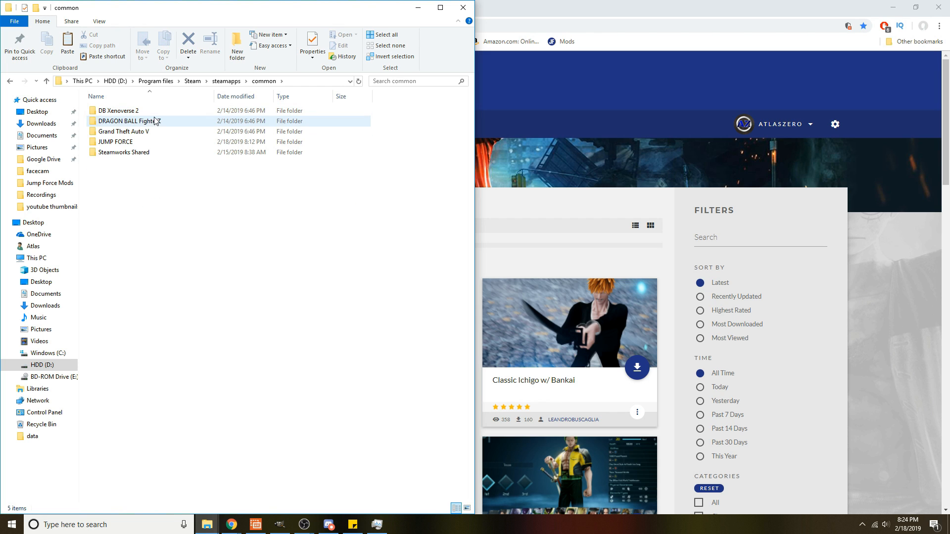
pyautogui.doubleClick(153, 143)
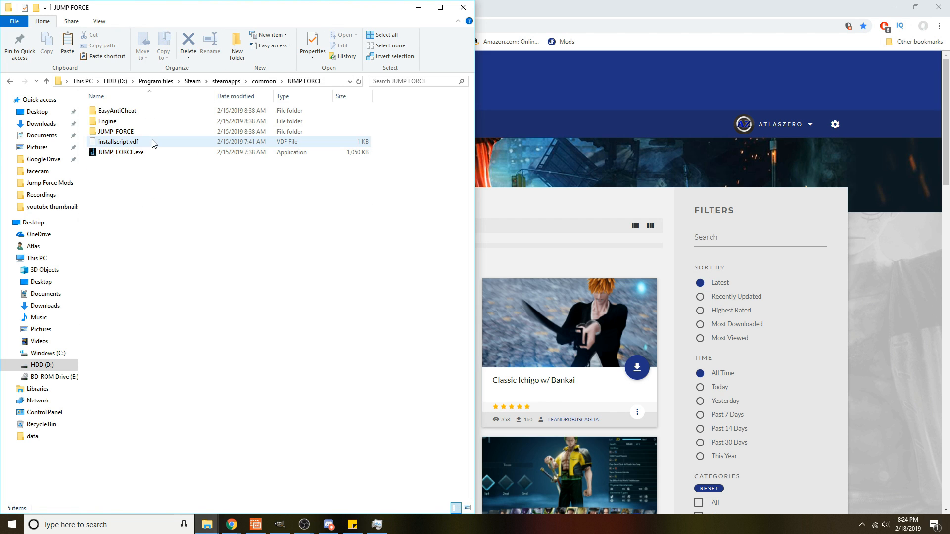
pyautogui.doubleClick(167, 116)
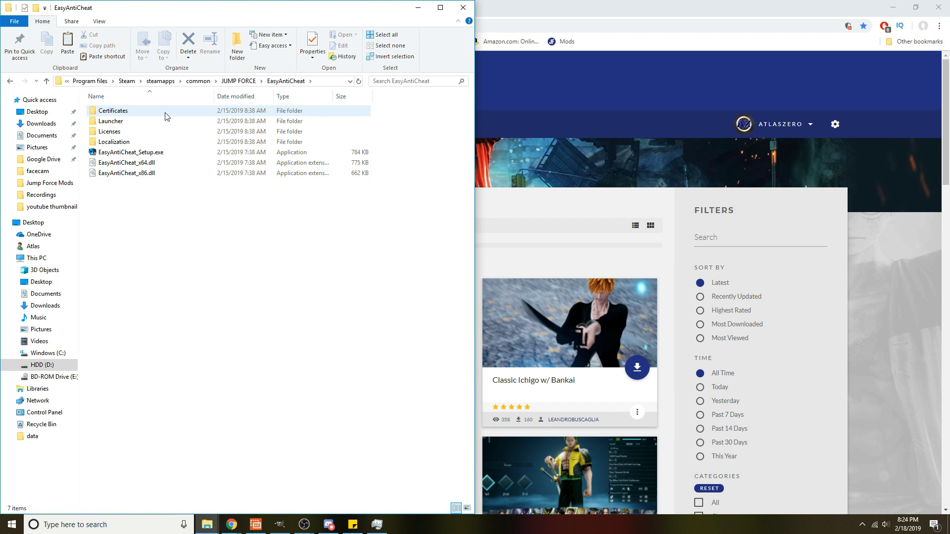
pyautogui.doubleClick(167, 155)
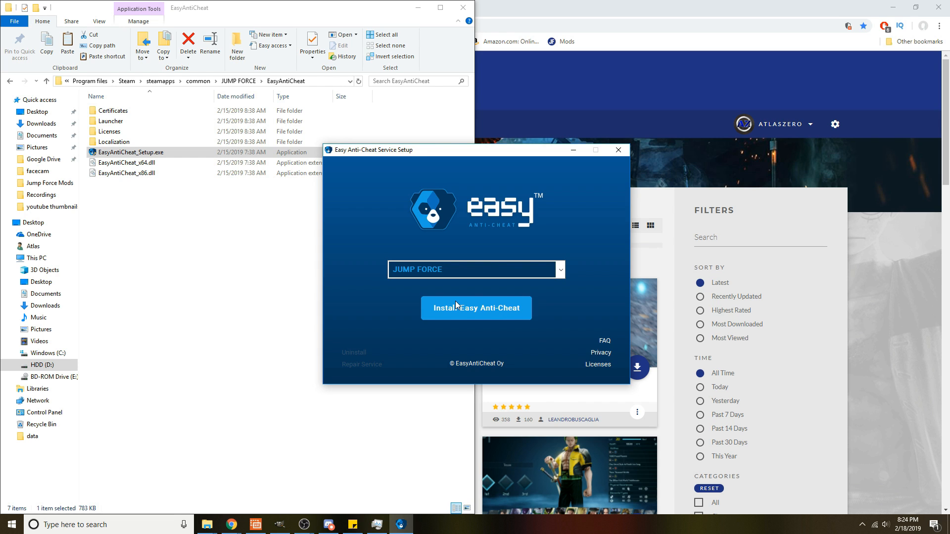
pyautogui.click(619, 151)
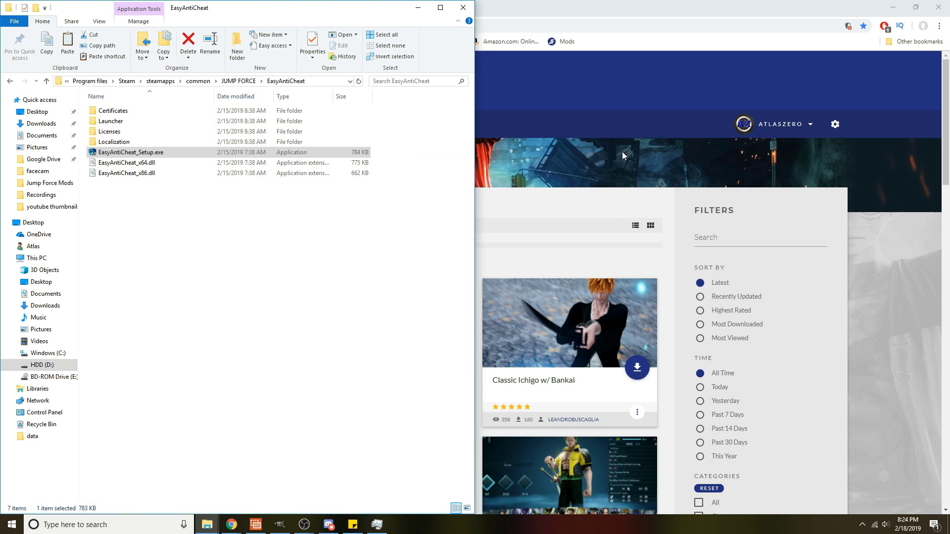
# Go back to JUMP FORCE and navigate JUMP_FORCE > Content > Paks
pyautogui.click(238, 81)
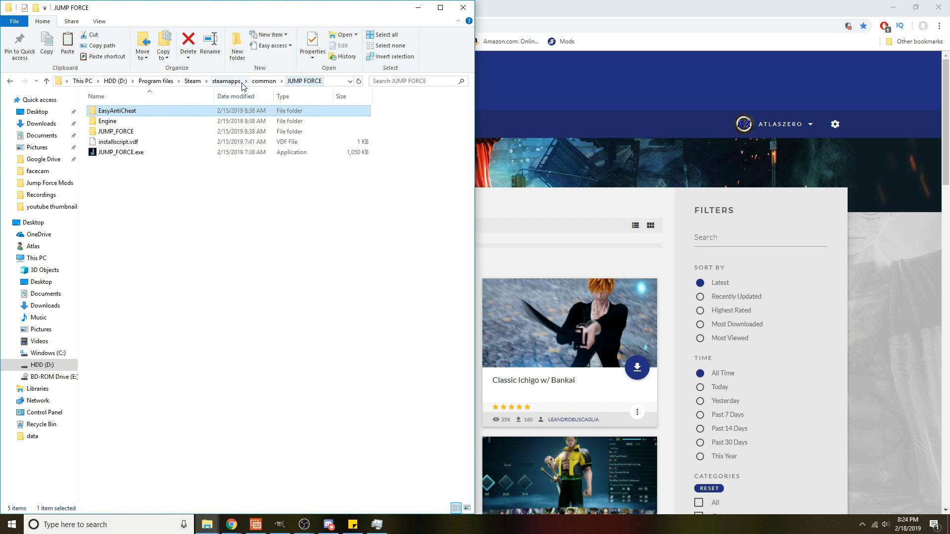
pyautogui.doubleClick(198, 133)
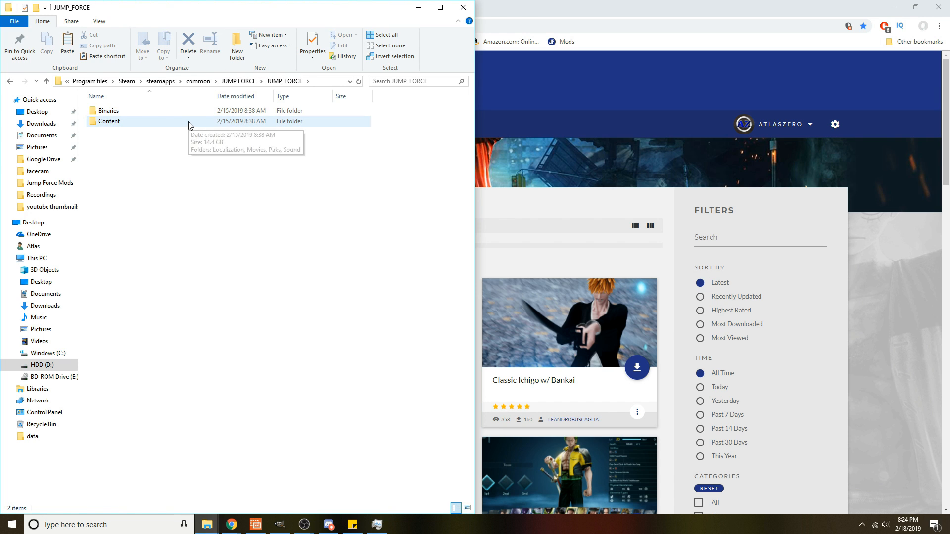
pyautogui.doubleClick(189, 121)
pyautogui.doubleClick(186, 132)
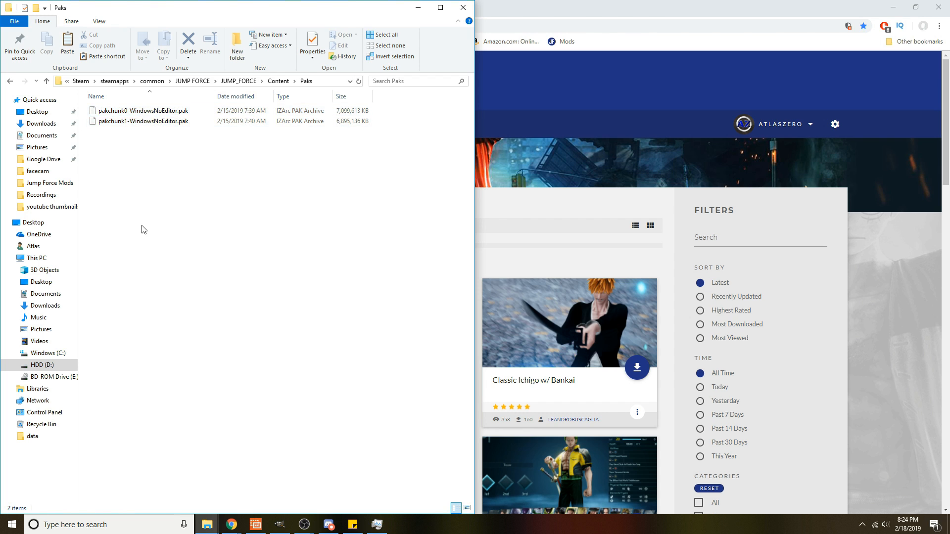
# Create a new folder inside Paks and name it ~mods
pyautogui.rightClick(150, 211)
pyautogui.moveTo(209, 357)
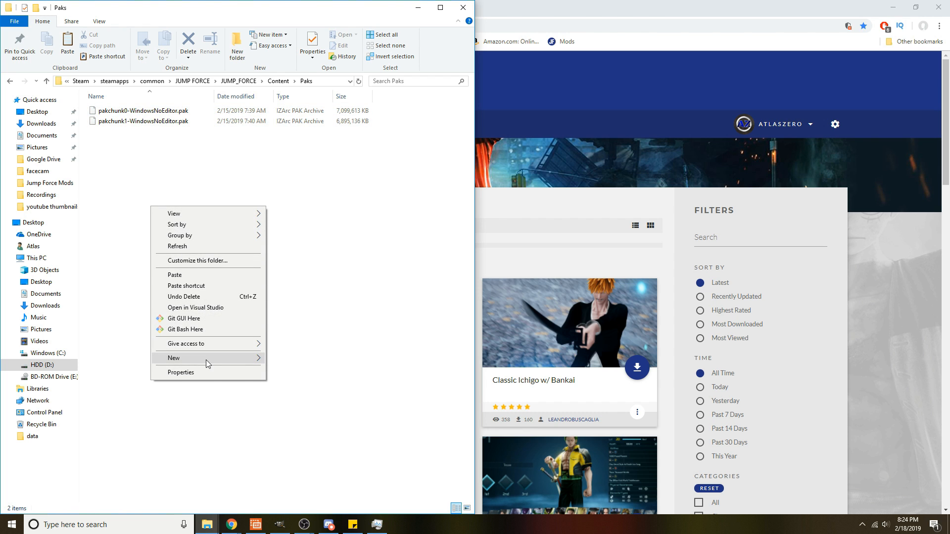
pyautogui.click(300, 359)
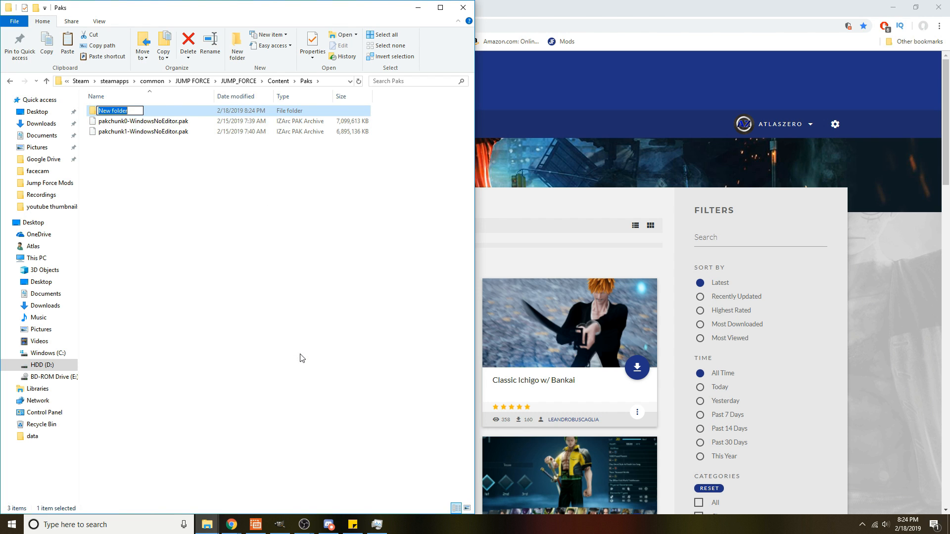
pyautogui.write('~mods')
pyautogui.press('Return')
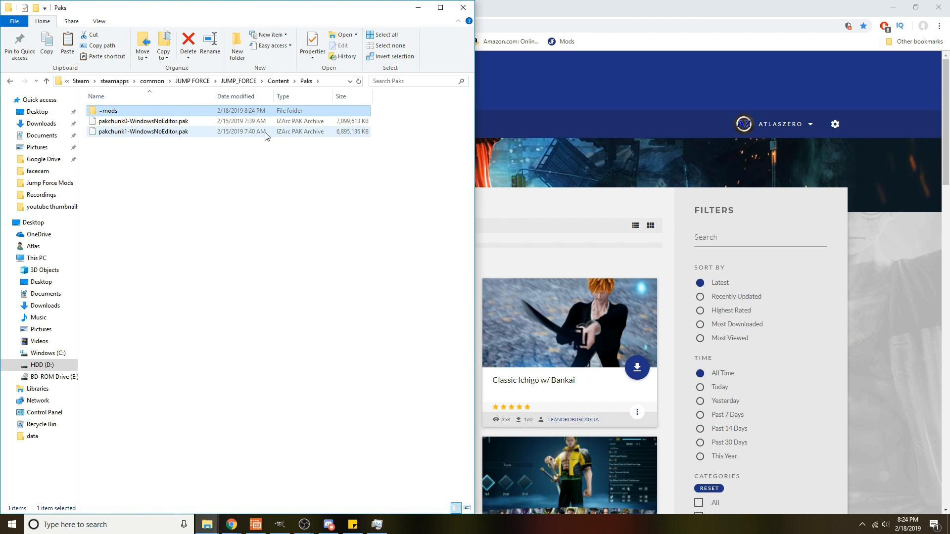
# Bring Chrome forward and open the Classic Ichigo w/ Bankai mod card
pyautogui.click(625, 5)
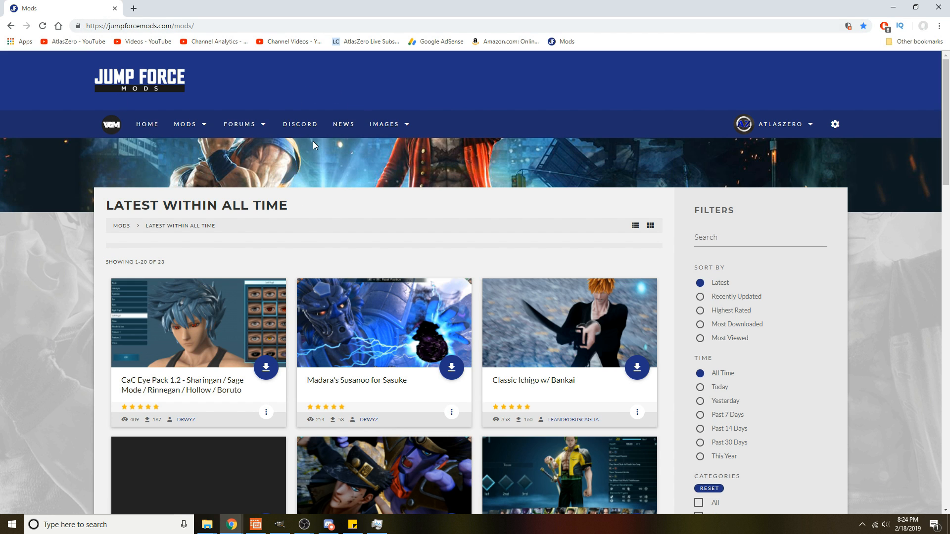
pyautogui.scroll(-2, 494, 248)
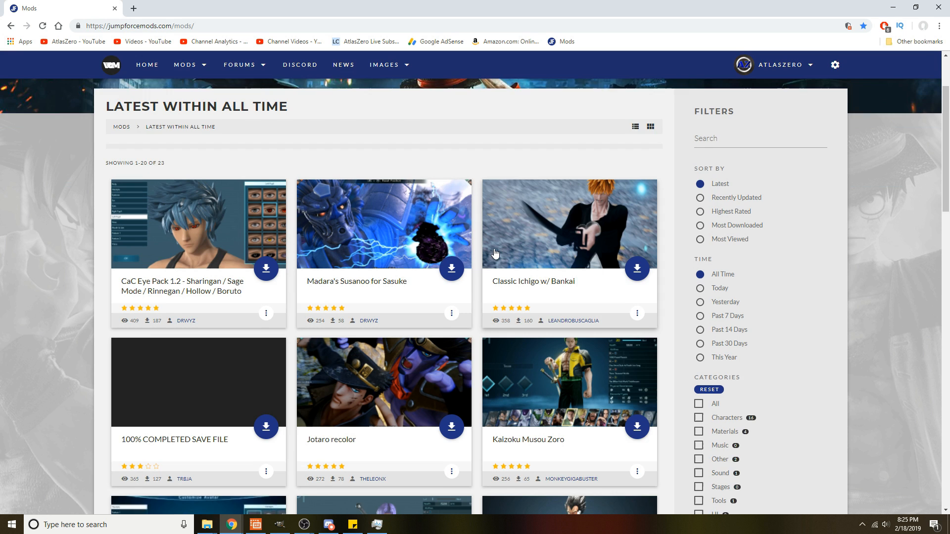
pyautogui.scroll(2, 494, 253)
pyautogui.scroll(-2, 572, 377)
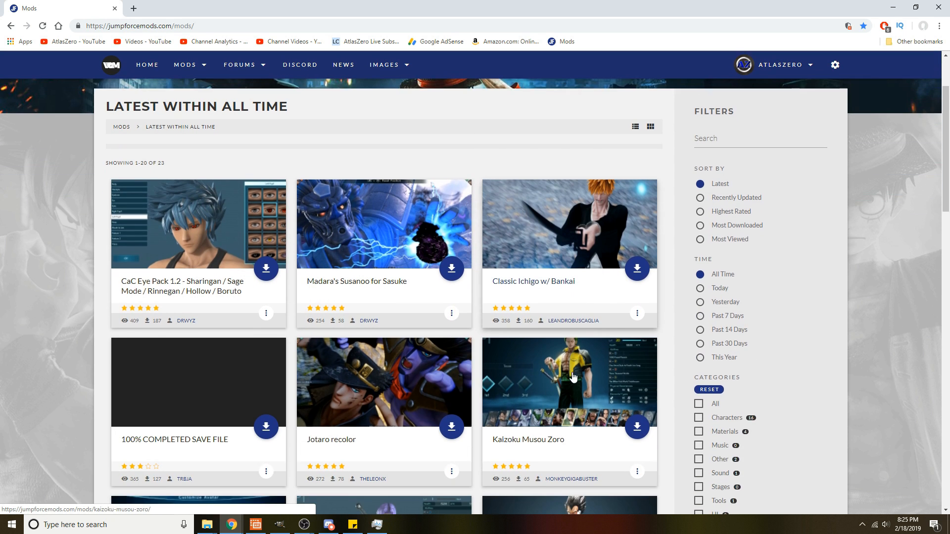
pyautogui.scroll(-3, 572, 377)
pyautogui.scroll(6, 572, 377)
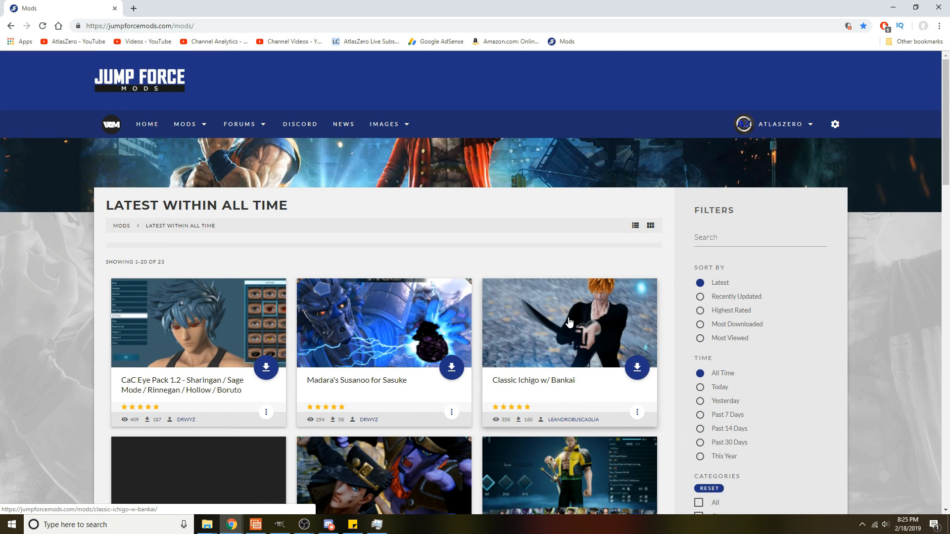
pyautogui.scroll(-6, 570, 323)
pyautogui.scroll(-2, 569, 320)
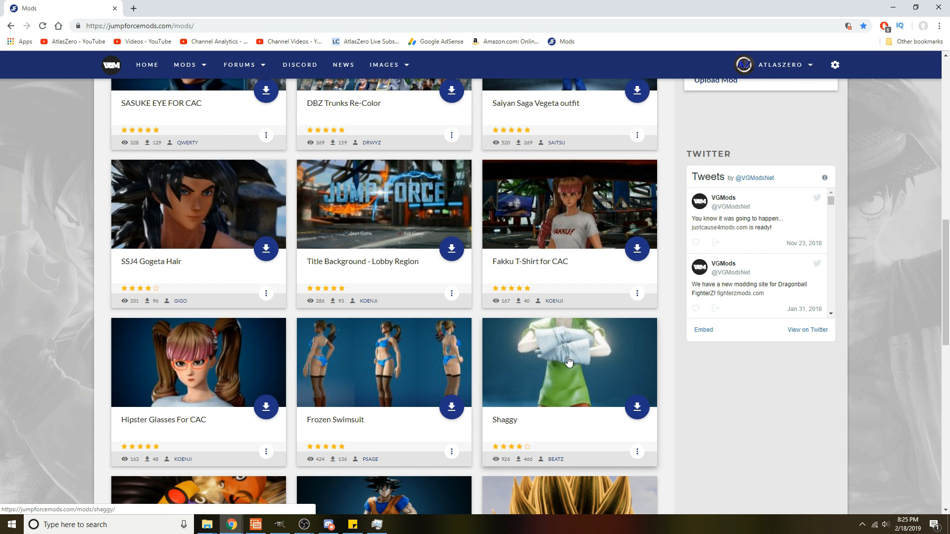
pyautogui.scroll(8, 569, 363)
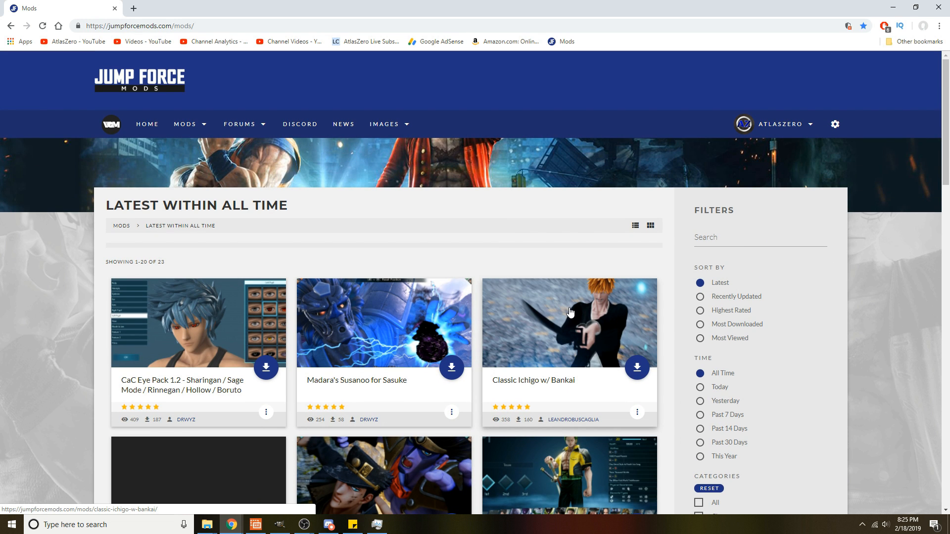
pyautogui.click(569, 311)
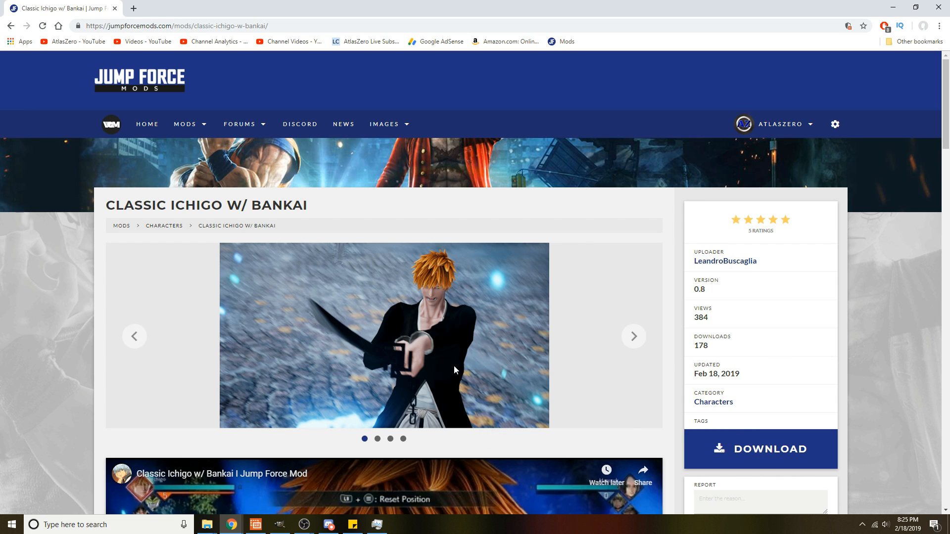
pyautogui.moveTo(207, 525)
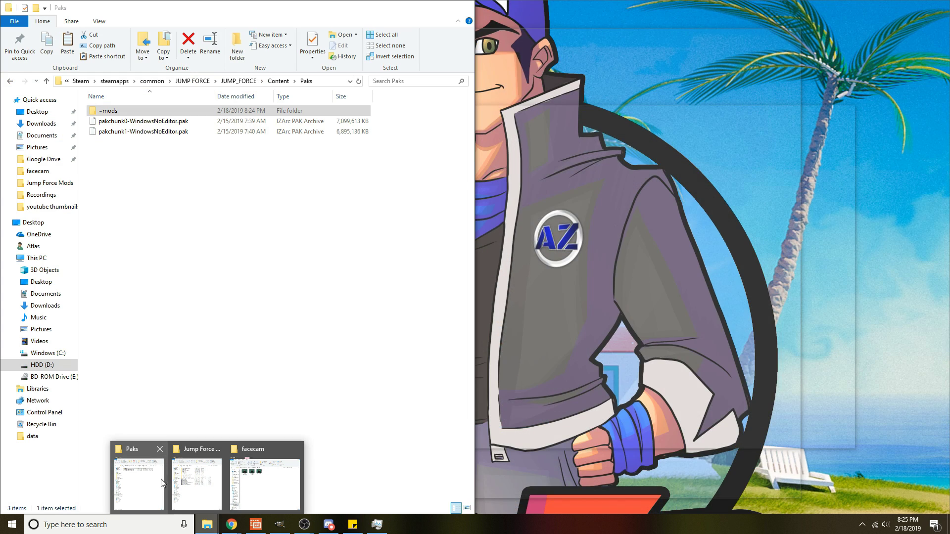
# With Paks and the downloads side by side, extract SHAGGY (vegeta).rar into its own folder via 7-Zip
pyautogui.click(138, 482)
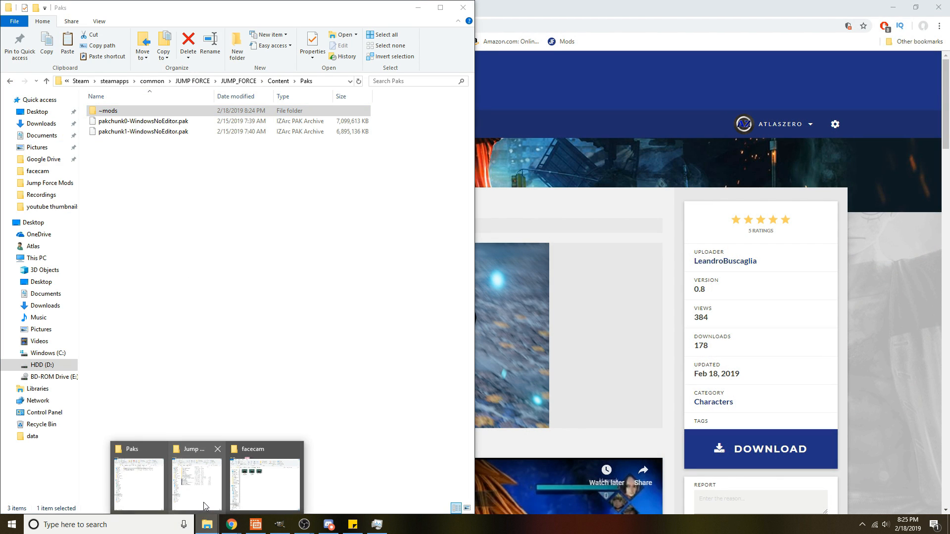
pyautogui.click(196, 483)
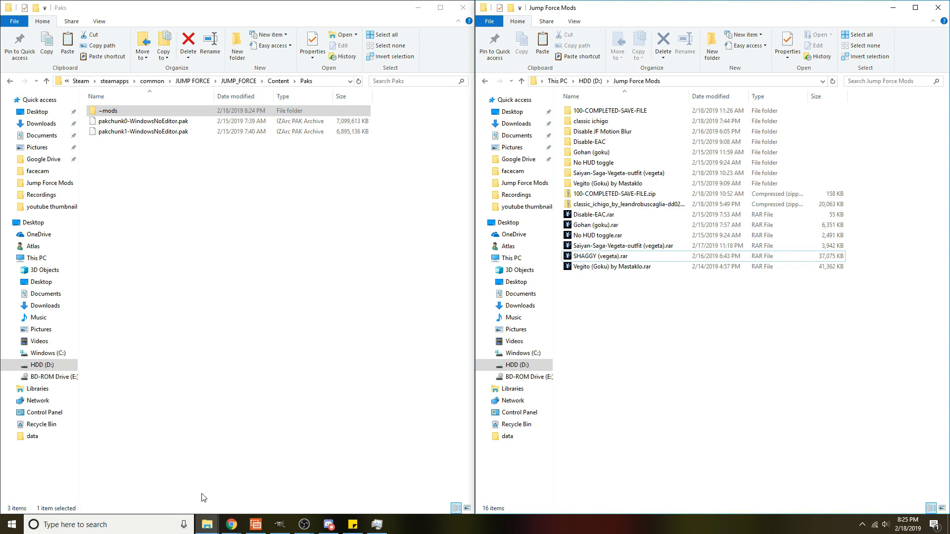
pyautogui.rightClick(633, 257)
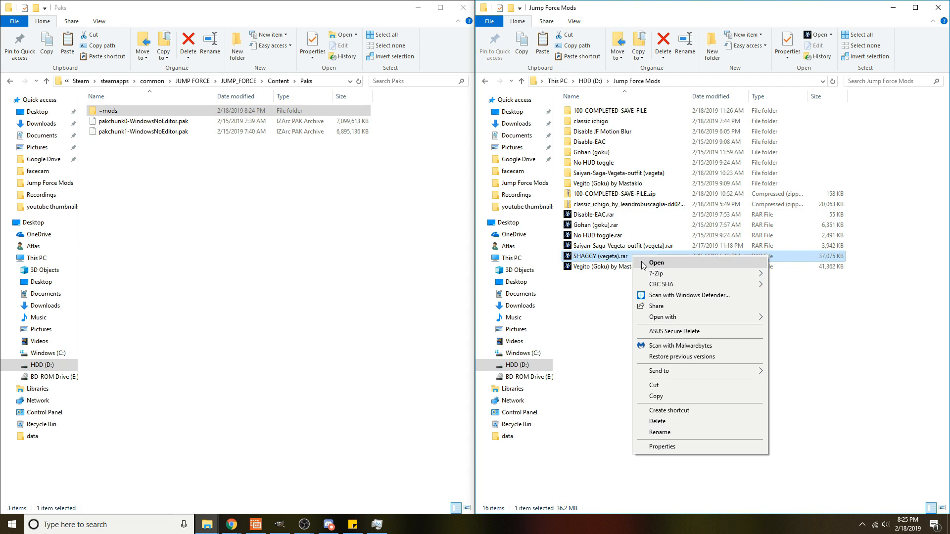
pyautogui.click(793, 319)
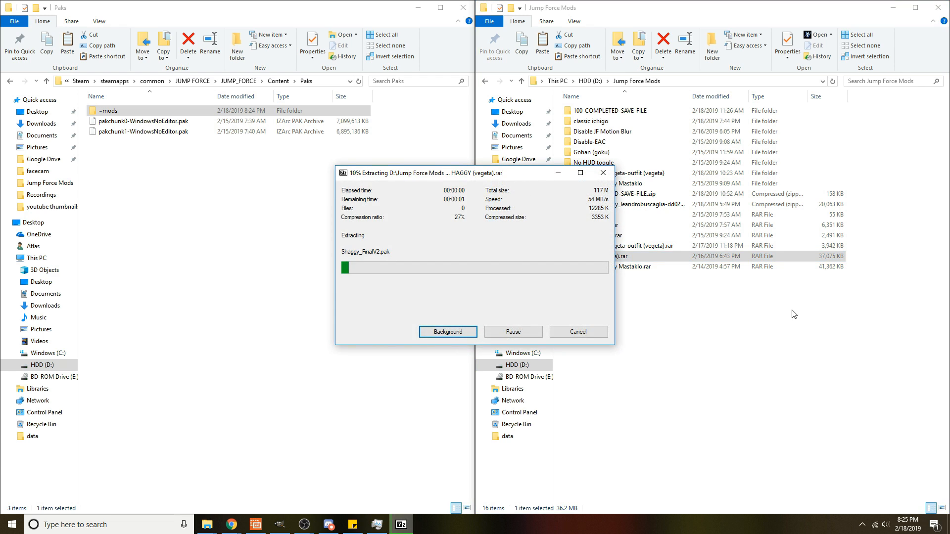
# Open the empty ~mods folder and select the extracted SHAGGY (vegeta) folder
pyautogui.doubleClick(292, 111)
pyautogui.click(698, 342)
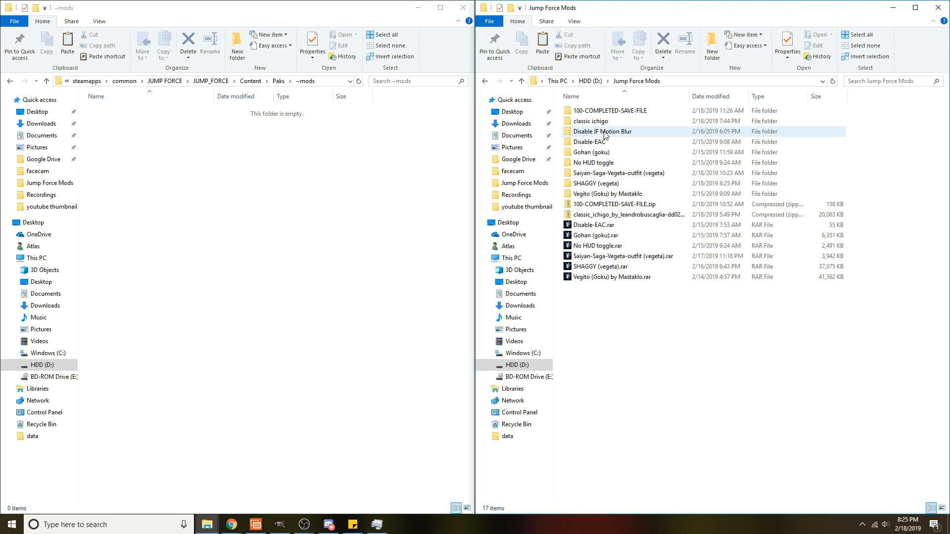
pyautogui.click(611, 184)
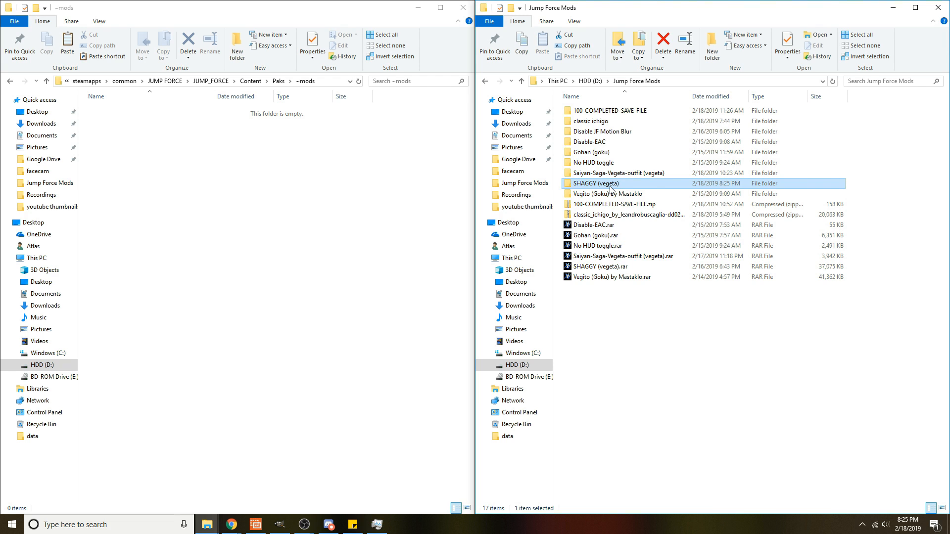
# Copy the SHAGGY (vegeta) folder and paste it into the empty ~mods folder
pyautogui.doubleClick(610, 184)
pyautogui.click(486, 81)
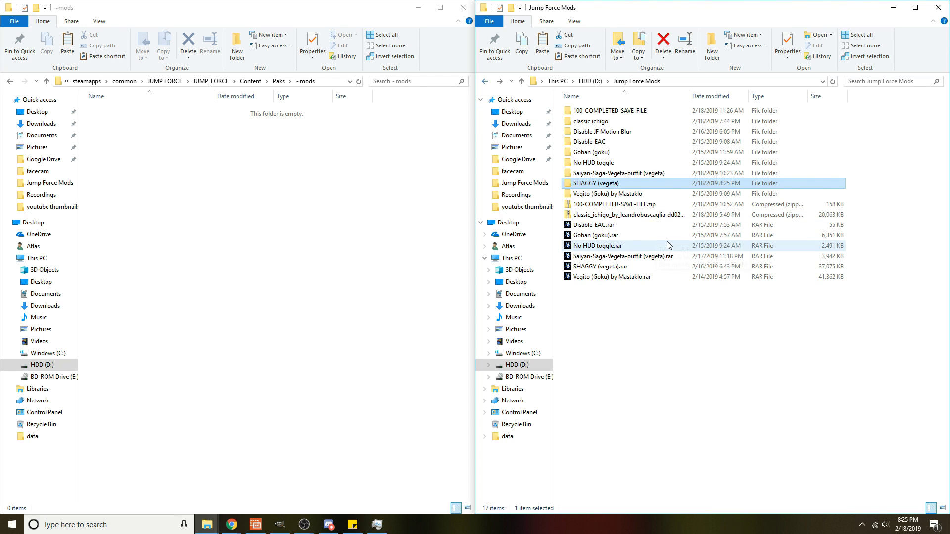
pyautogui.rightClick(630, 183)
pyautogui.click(677, 411)
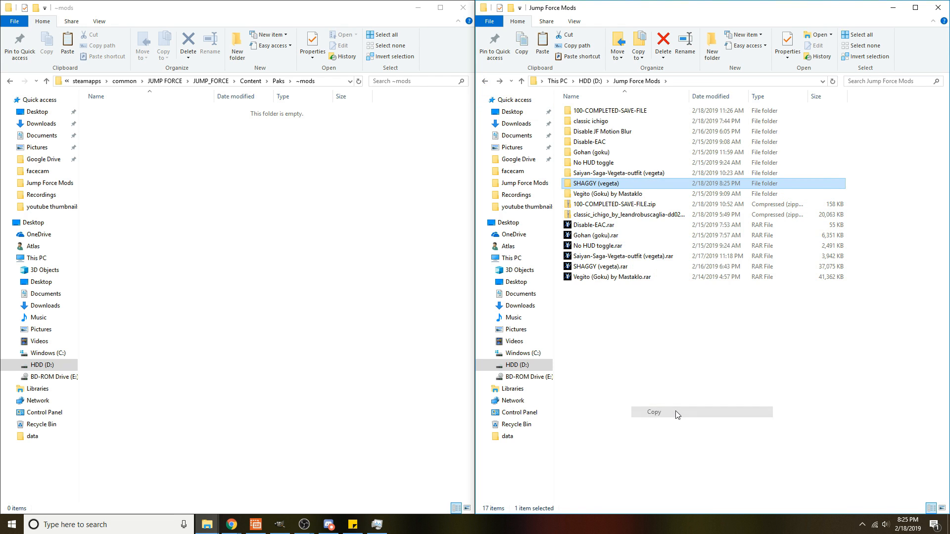
pyautogui.rightClick(347, 256)
pyautogui.click(376, 325)
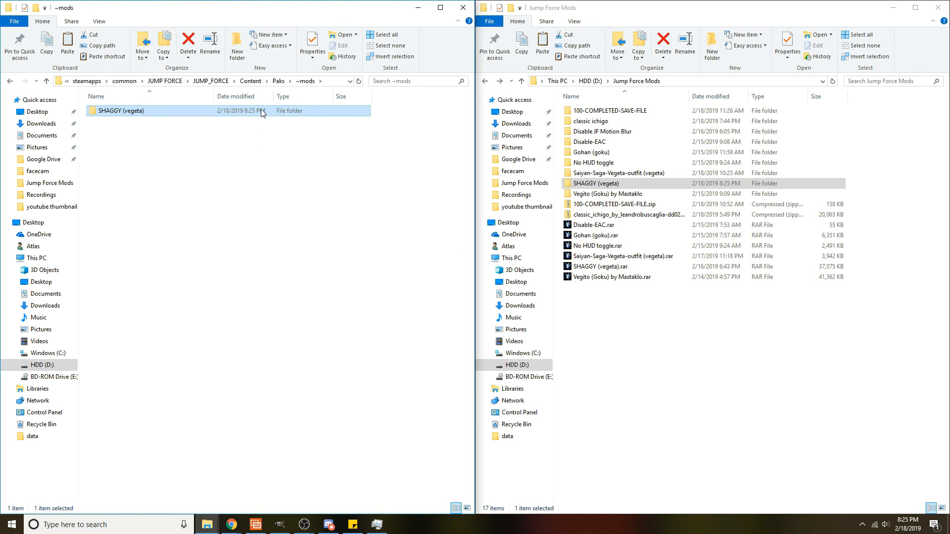
# Go back up the address bar to the JUMP FORCE game folder
pyautogui.click(225, 81)
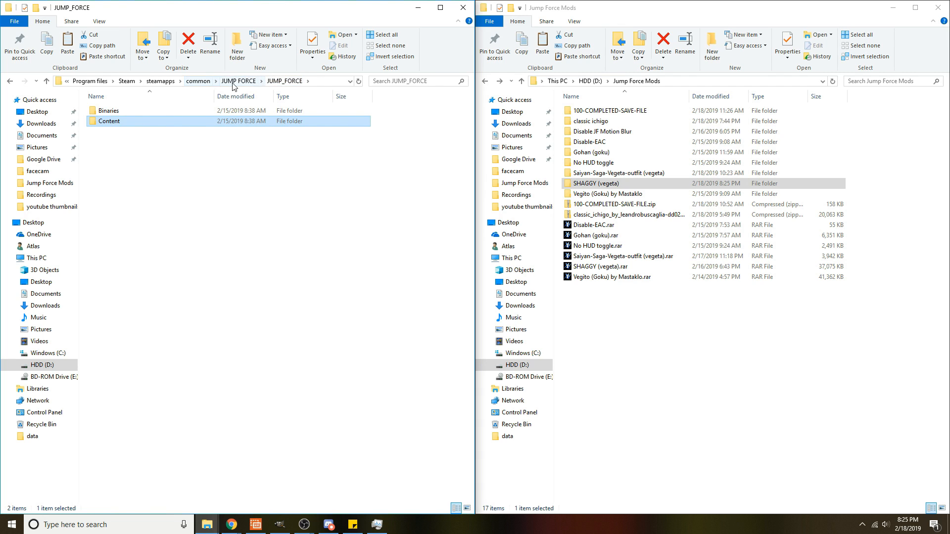
pyautogui.click(227, 82)
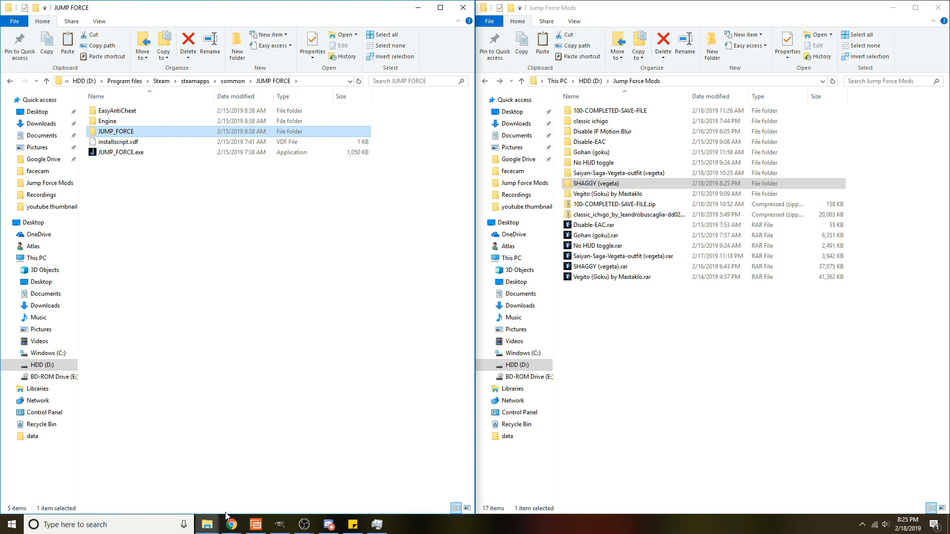
# In Chrome go back to the mods listing showing Disable EAC, then return to File Explorer
pyautogui.click(231, 525)
pyautogui.click(312, 480)
pyautogui.scroll(-5, 380, 211)
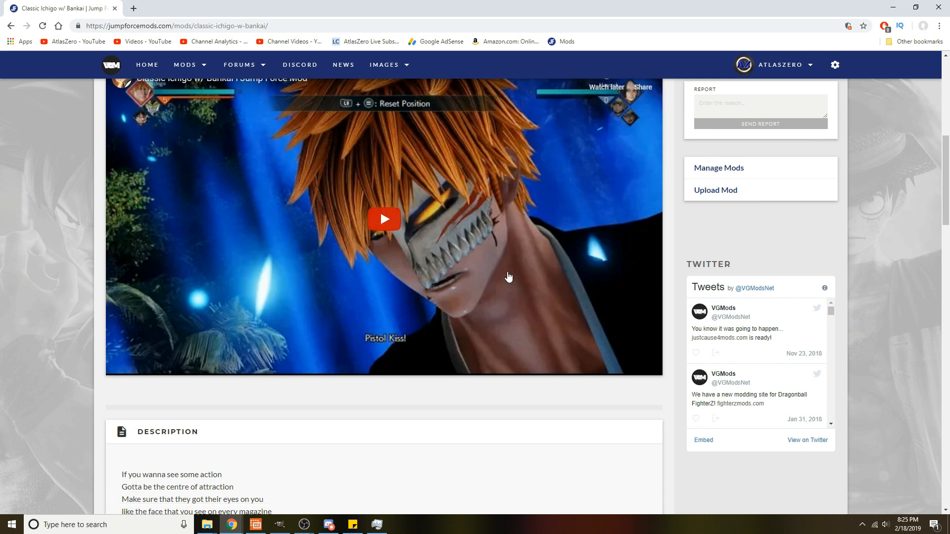
pyautogui.hotkey('alt', 'Left')
pyautogui.scroll(-8, 398, 252)
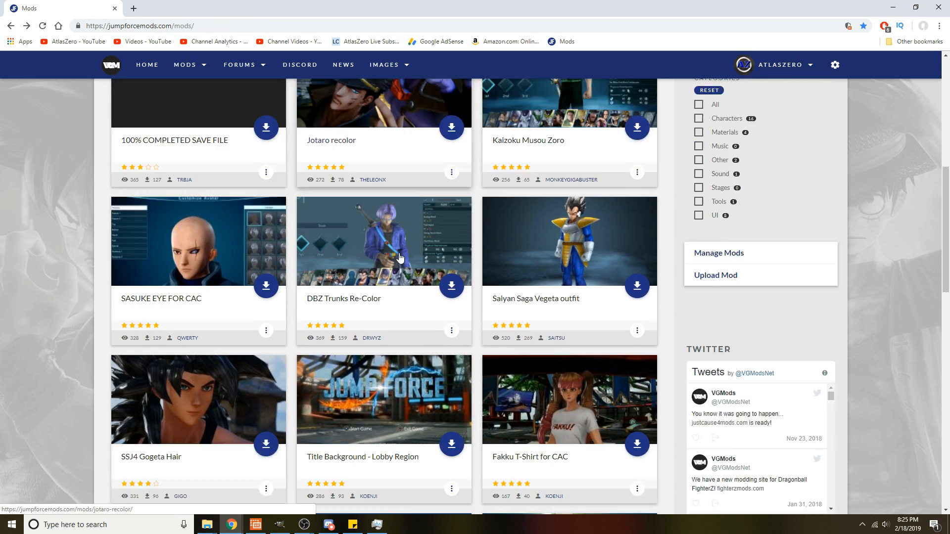
pyautogui.scroll(-6, 398, 253)
pyautogui.scroll(-6, 399, 253)
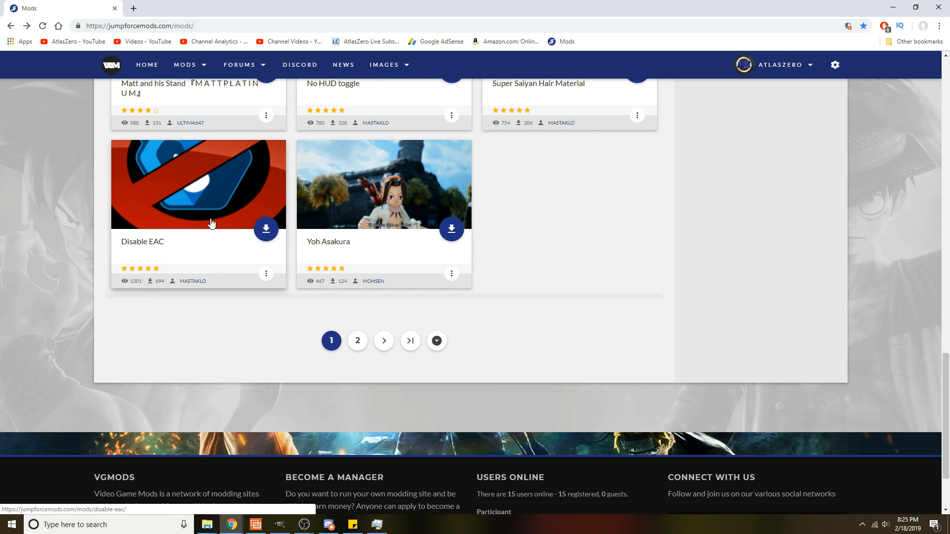
pyautogui.click(207, 525)
# Show the game folder and the downloads side by side and open the Disable-EAC mod folder
pyautogui.click(138, 484)
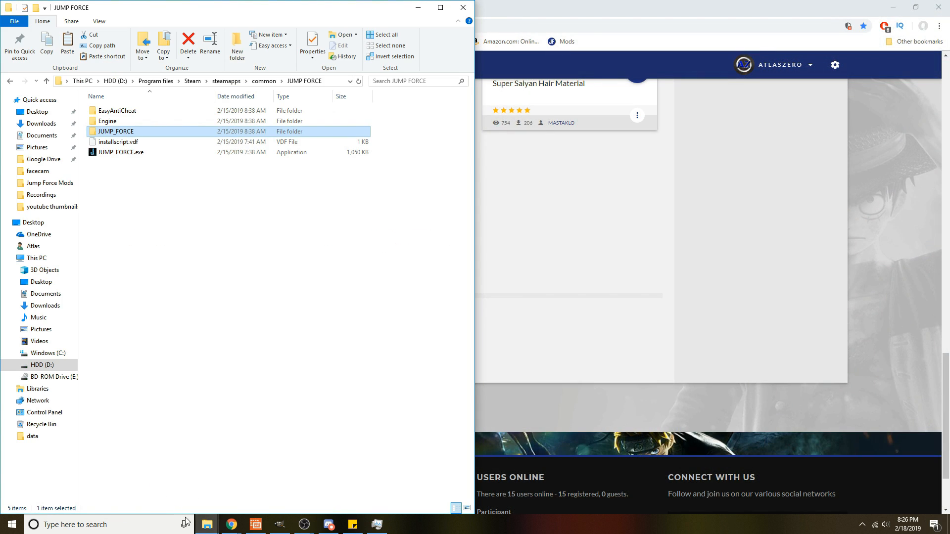
pyautogui.click(196, 484)
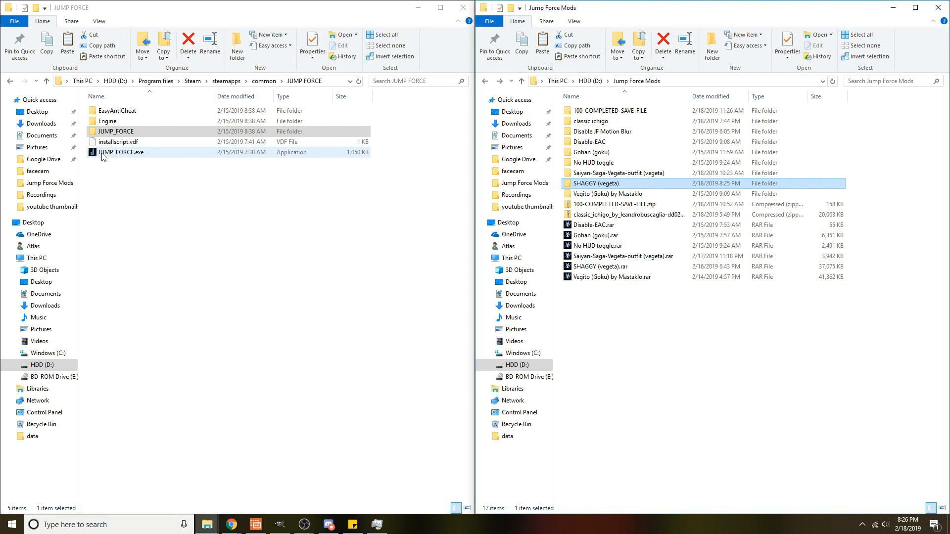
pyautogui.click(223, 175)
pyautogui.doubleClick(593, 143)
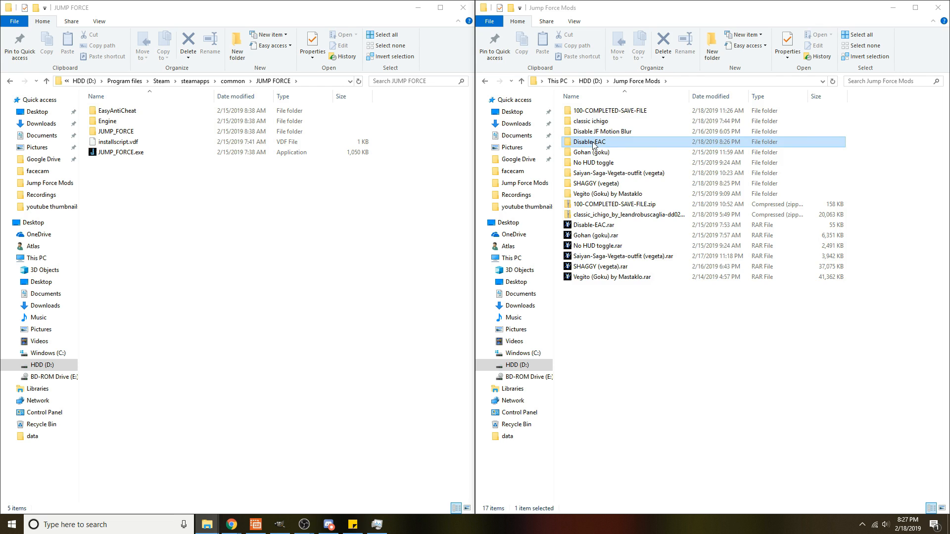
# Rename the game's original JUMP_FORCE.exe to JUMP_FORCEoriginal.exe
pyautogui.click(121, 152)
pyautogui.rightClick(135, 154)
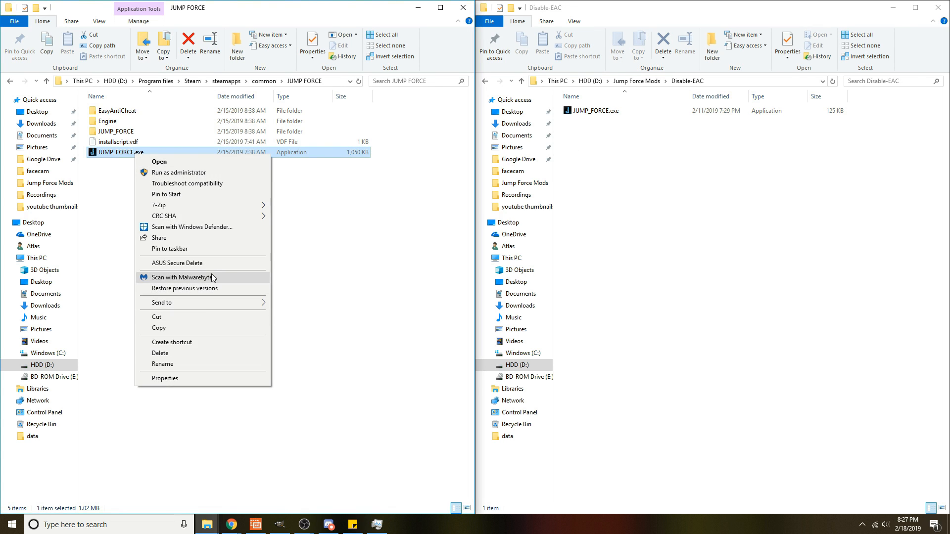
pyautogui.click(163, 363)
pyautogui.click(142, 153)
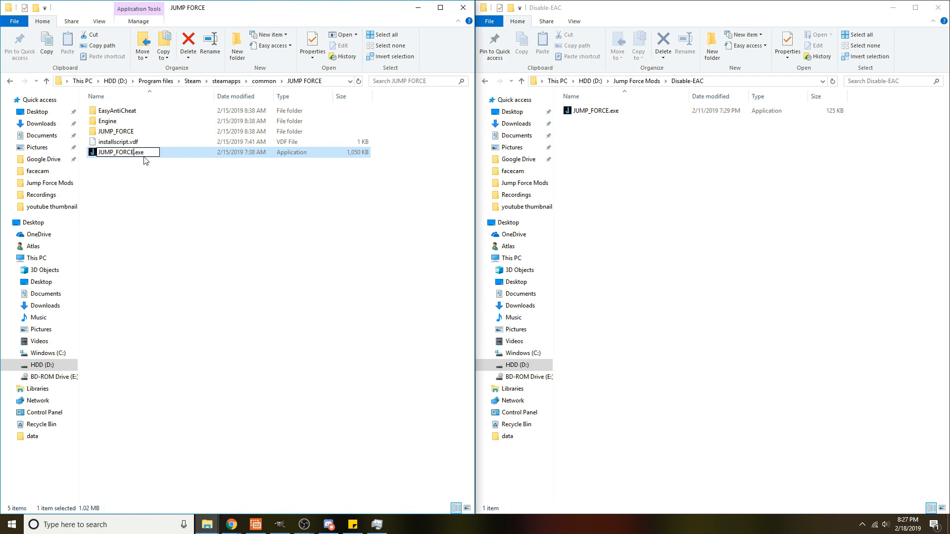
pyautogui.write('original')
pyautogui.press('Return')
# Copy the EAC-disabled JUMP_FORCE.exe from Disable-EAC into the game folder
pyautogui.click(635, 111)
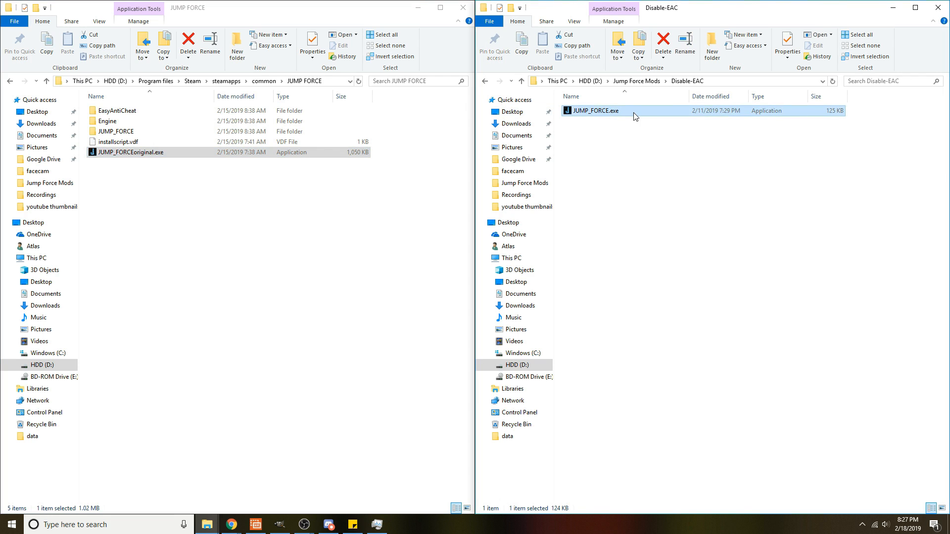
pyautogui.rightClick(635, 116)
pyautogui.click(680, 284)
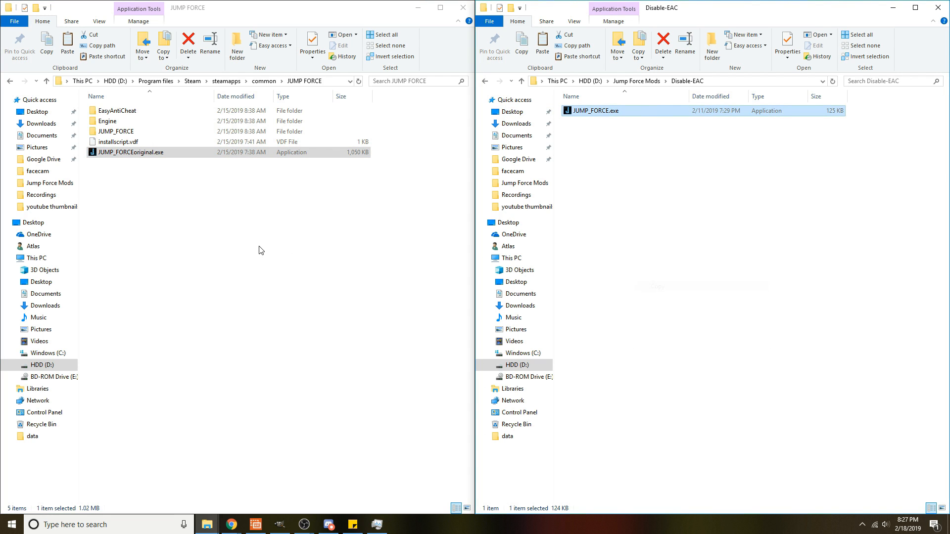
pyautogui.click(260, 249)
pyautogui.rightClick(260, 245)
pyautogui.click(297, 289)
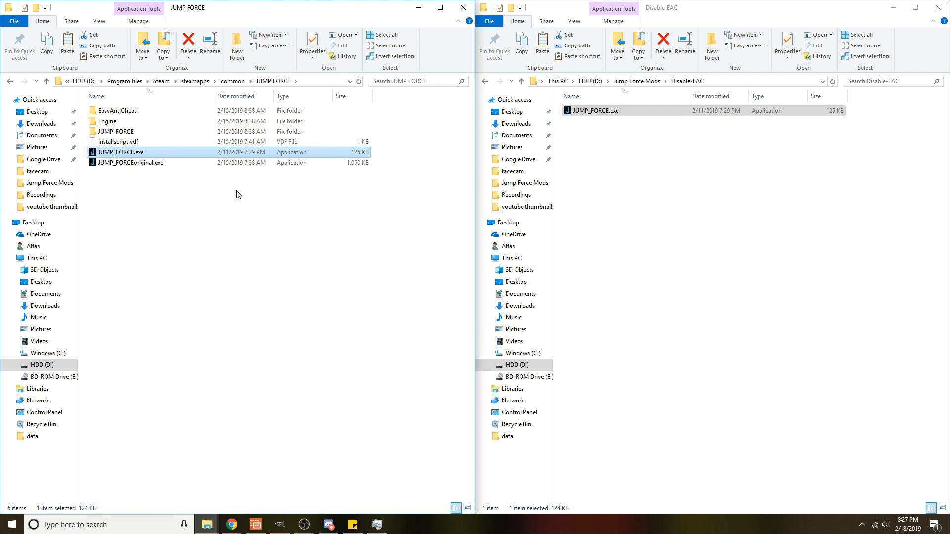
# Copy JUMP_FORCEoriginal.exe into the Disable-EAC folder as a backup
pyautogui.click(689, 227)
pyautogui.click(214, 164)
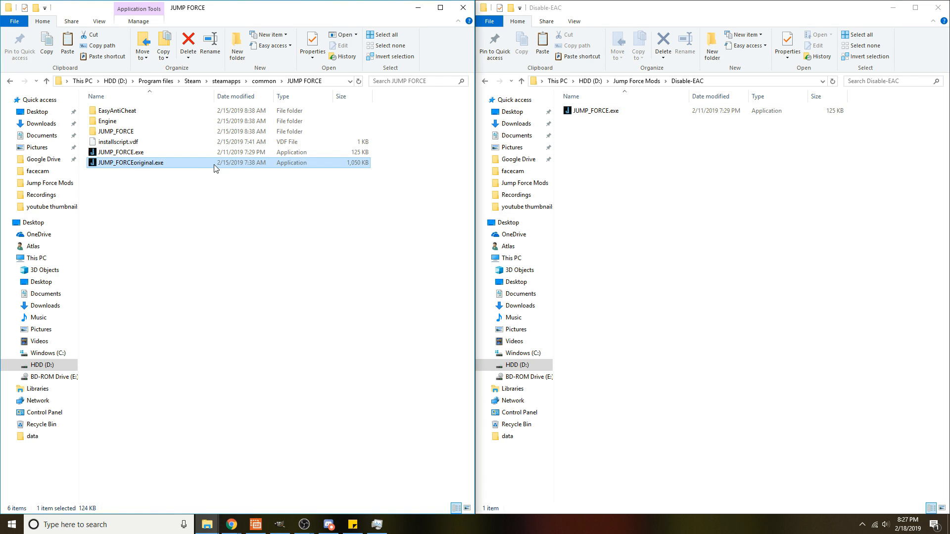
pyautogui.rightClick(215, 165)
pyautogui.click(254, 338)
pyautogui.click(654, 264)
pyautogui.rightClick(654, 265)
pyautogui.click(685, 329)
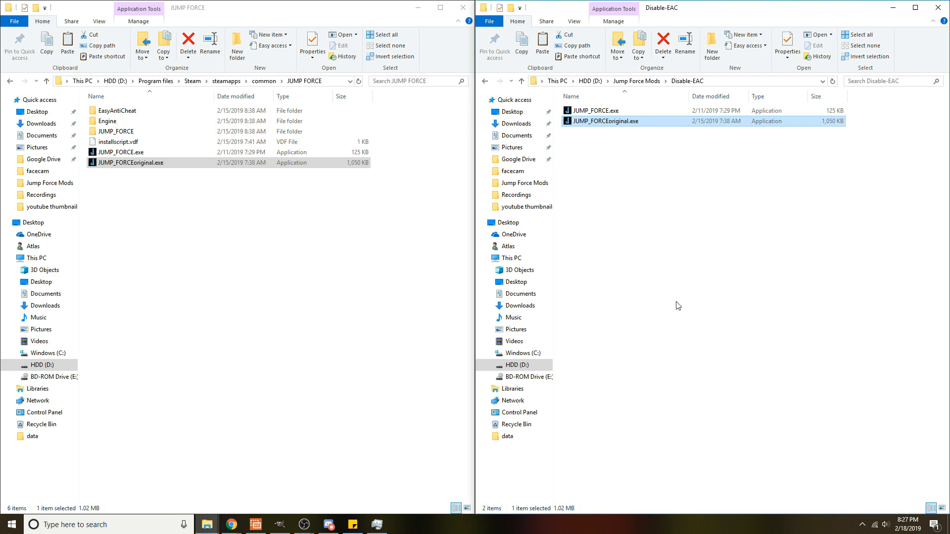
# Delete JUMP_FORCEoriginal.exe from the game folder, then navigate JUMP_FORCE > Binaries > Win64
pyautogui.click(177, 176)
pyautogui.click(160, 162)
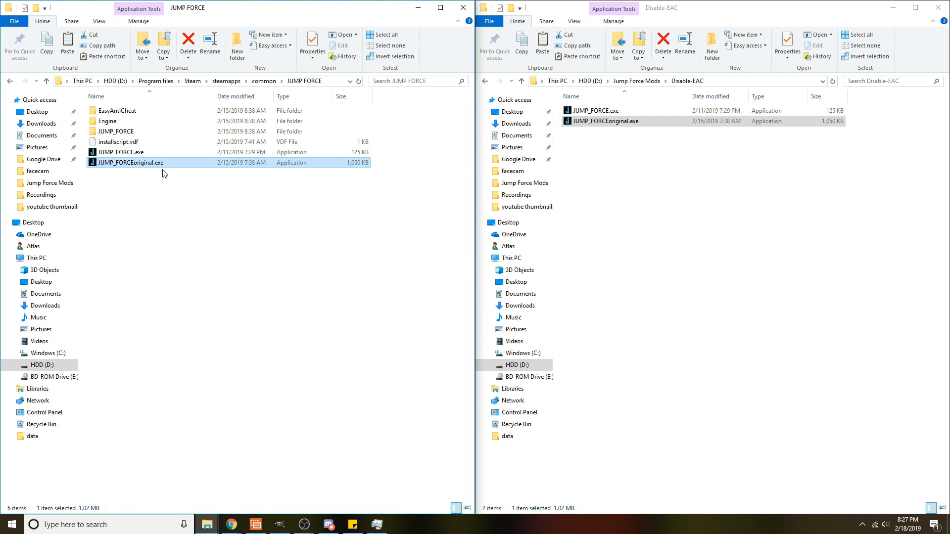
pyautogui.press('Delete')
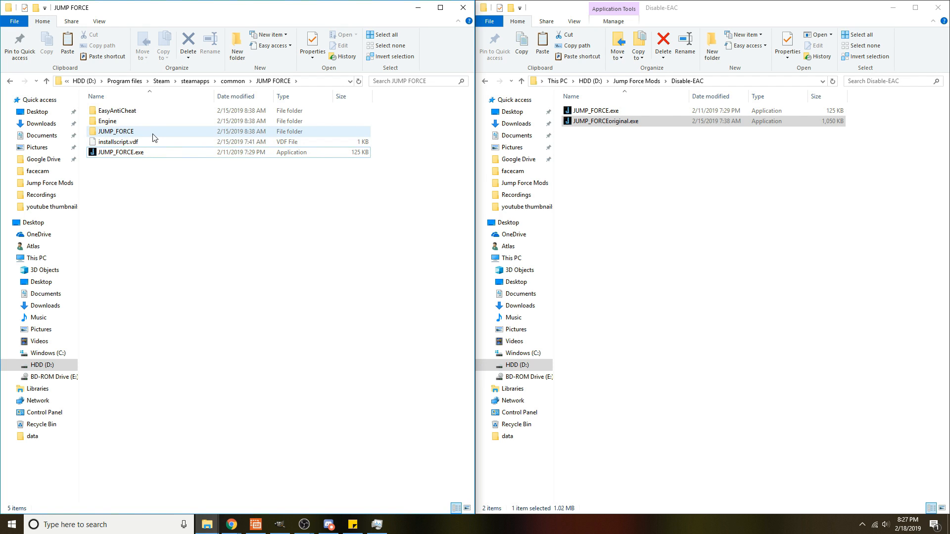
pyautogui.doubleClick(153, 137)
pyautogui.doubleClick(158, 116)
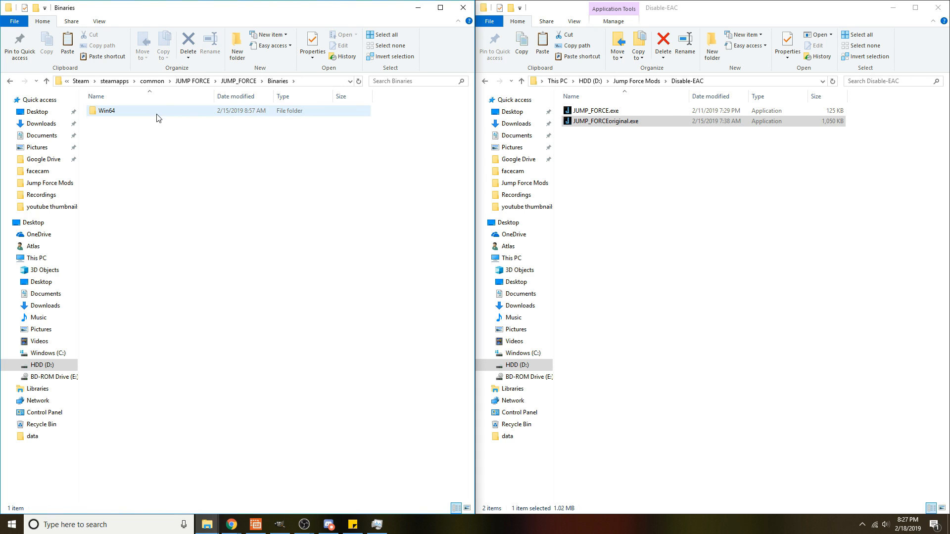
pyautogui.doubleClick(156, 110)
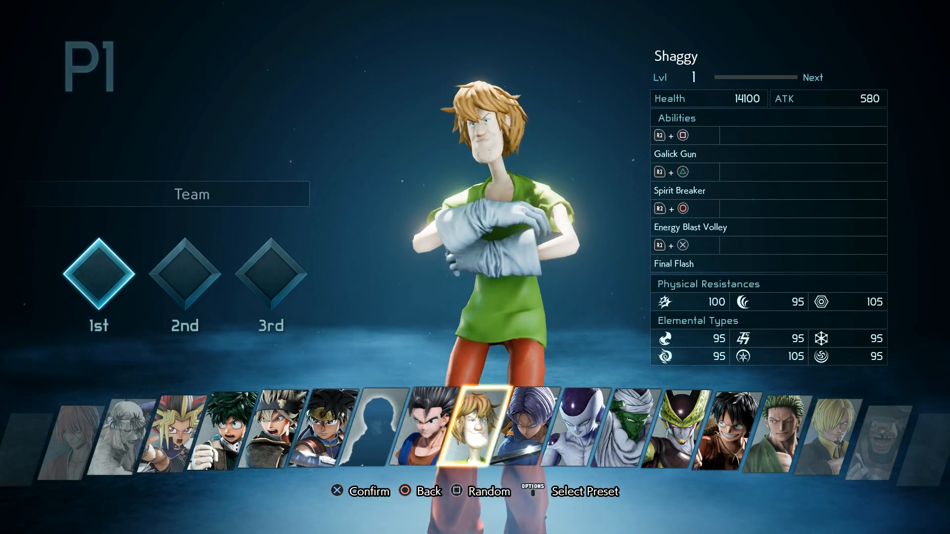
# Confirm Shaggy as Player 1's first fighter and fill the remaining slots randomly
pyautogui.press('Return')
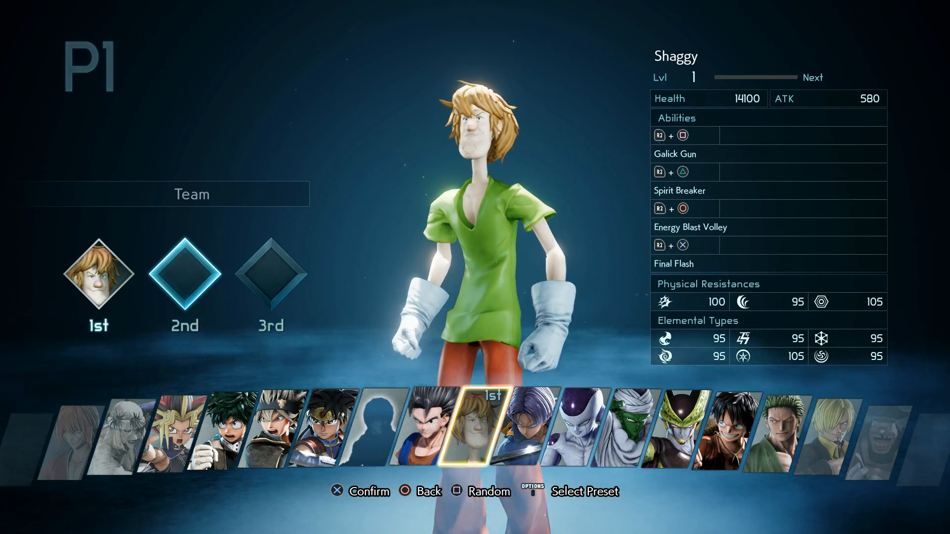
pyautogui.press('Return')
pyautogui.press('Return')
pyautogui.press('Return')
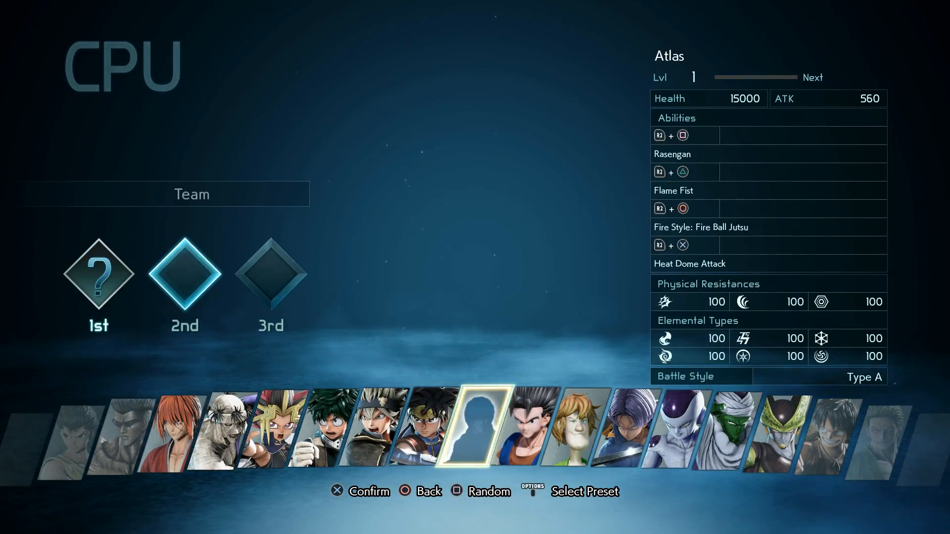